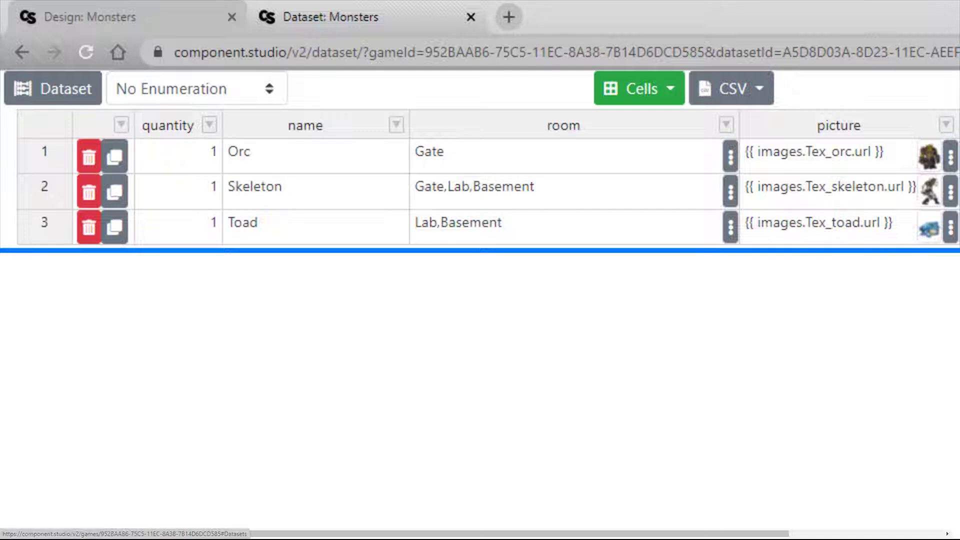
# Step: Set the Monsters dataset to enumerate its rows by room
pyautogui.click(284, 97)
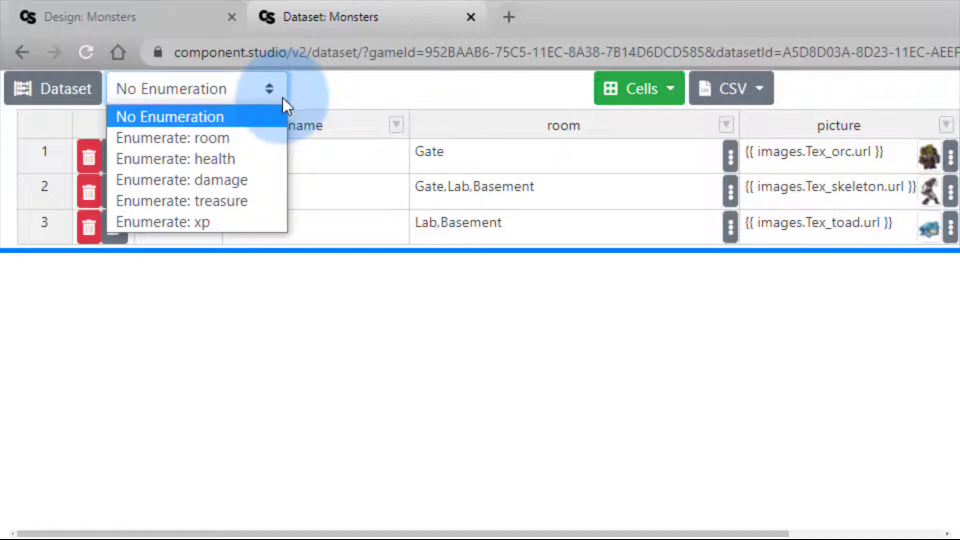
pyautogui.click(281, 138)
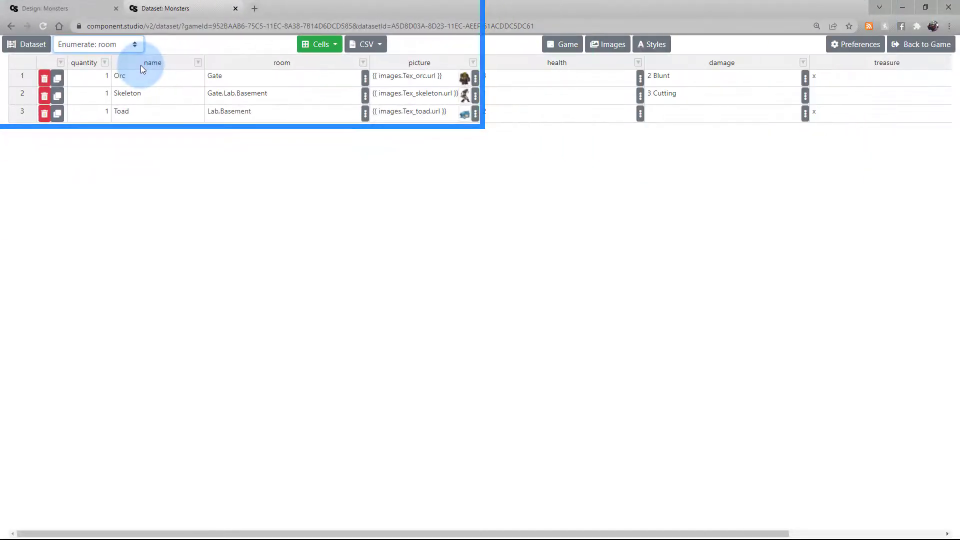
# Step: Switch to the Monsters design and preview the enumerated Skeleton - Gate and Skeleton - Lab cards
pyautogui.click(82, 8)
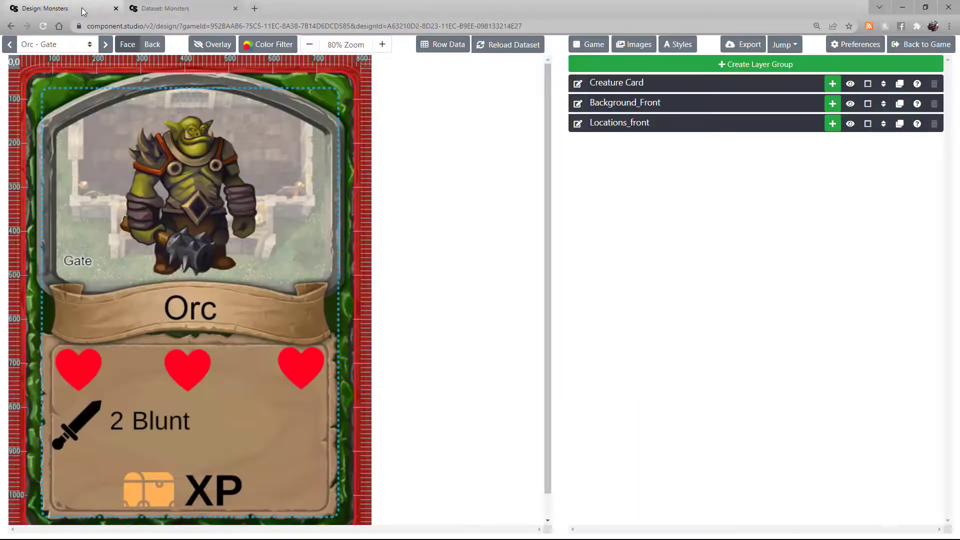
pyautogui.click(90, 46)
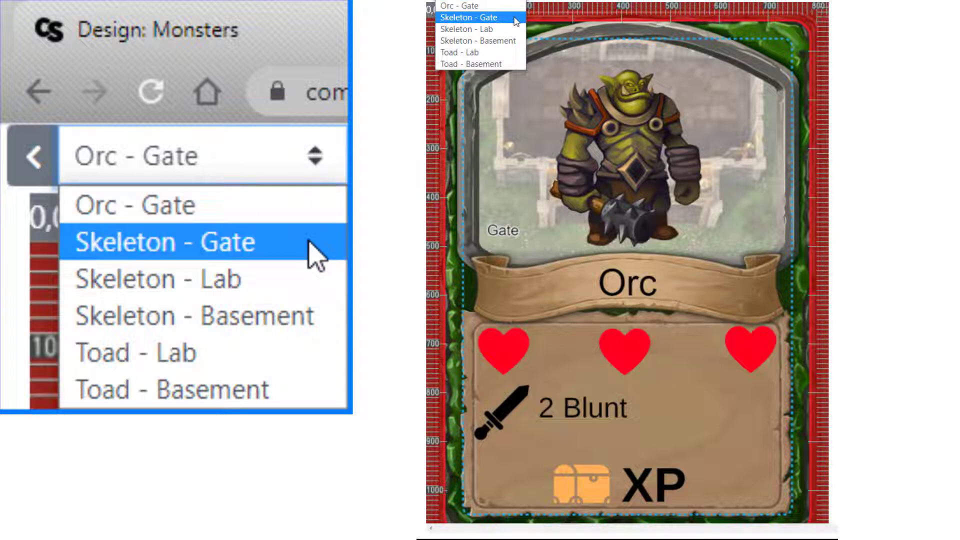
pyautogui.click(516, 21)
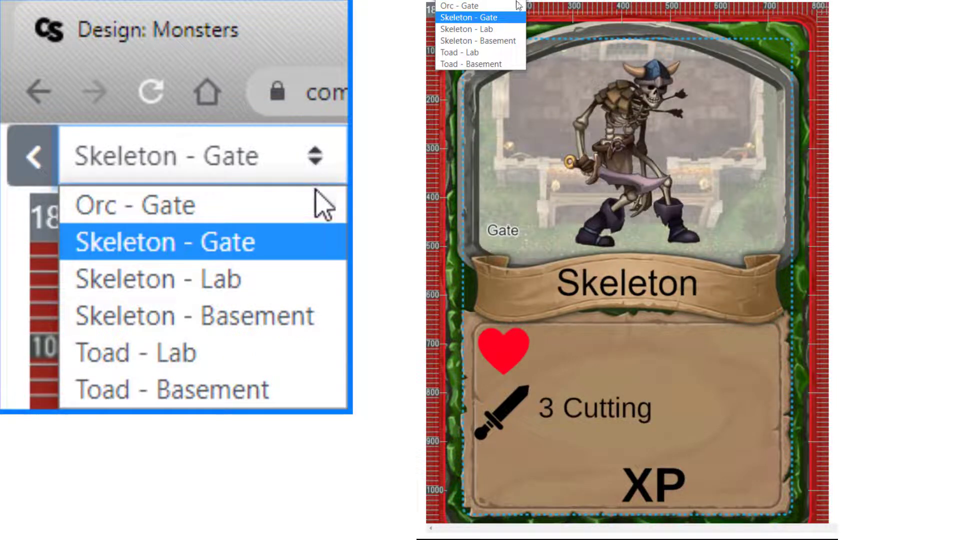
pyautogui.click(517, 30)
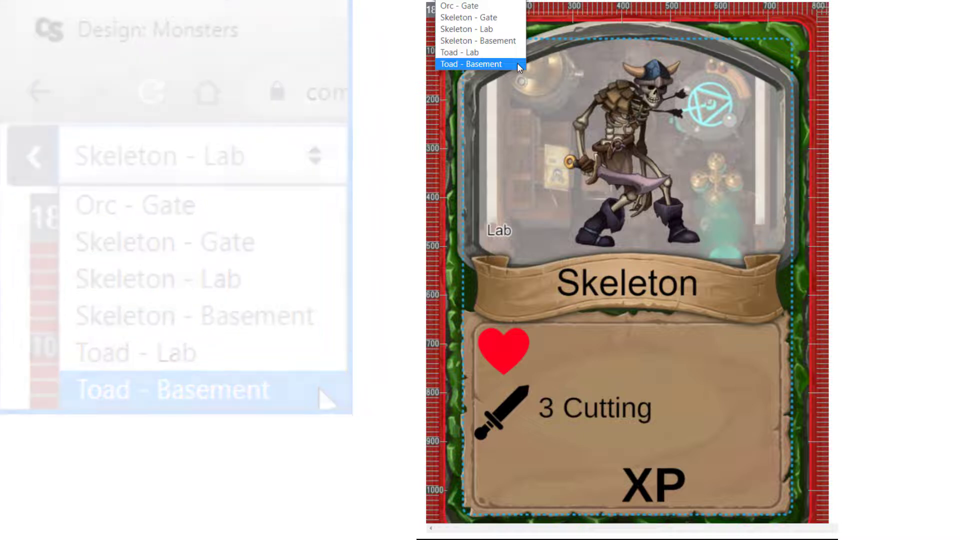
pyautogui.click(528, 242)
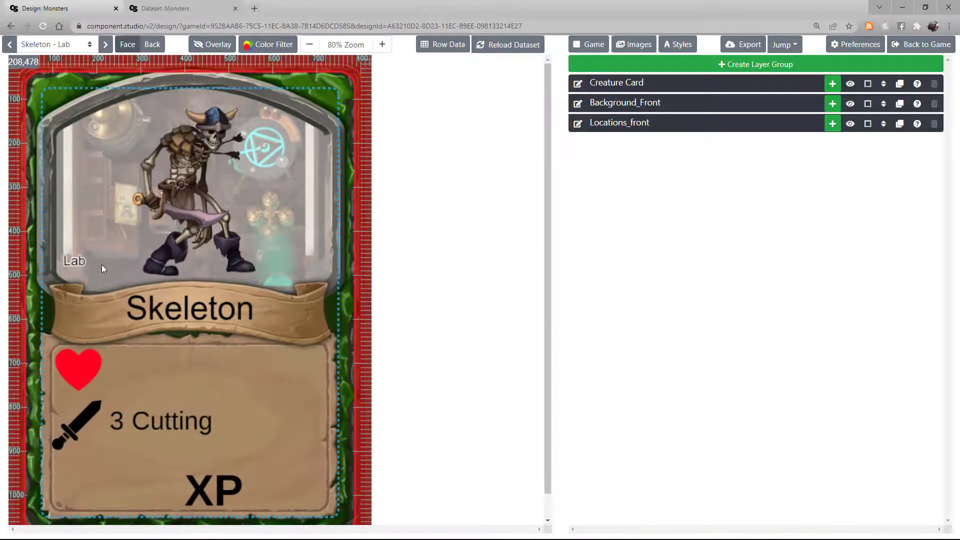
# Step: Examine the Room text layer's expression in the Creature Card group and compare it with the room value in the card's row data
pyautogui.click(661, 85)
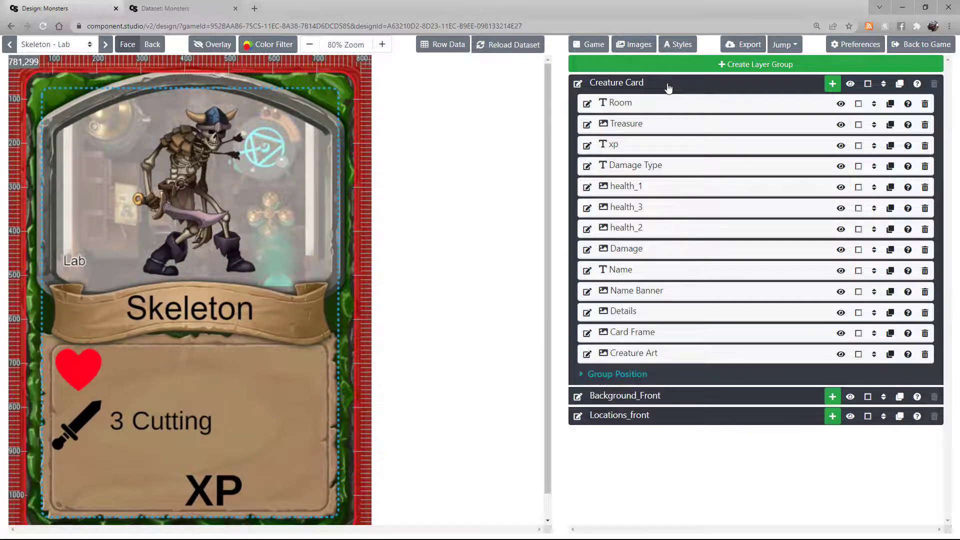
pyautogui.click(669, 104)
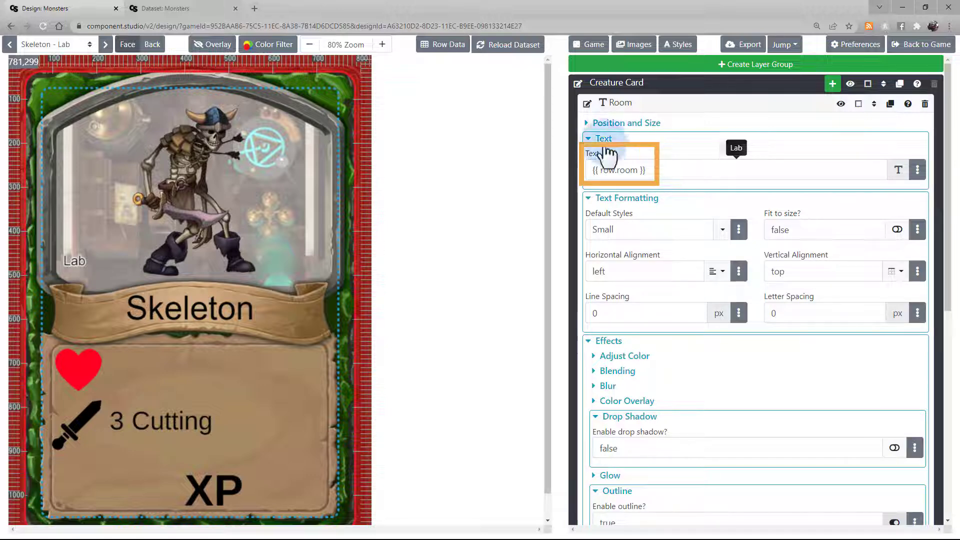
pyautogui.click(466, 51)
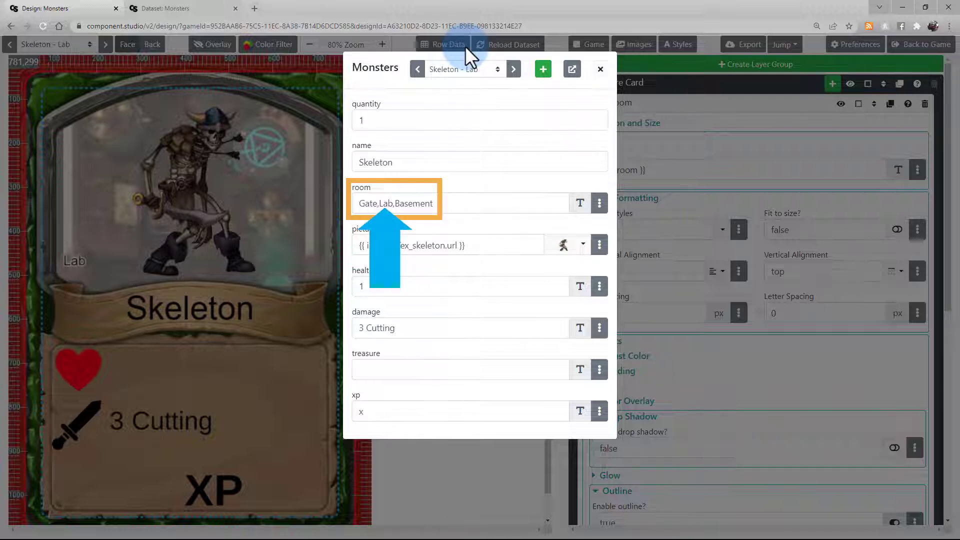
pyautogui.click(465, 46)
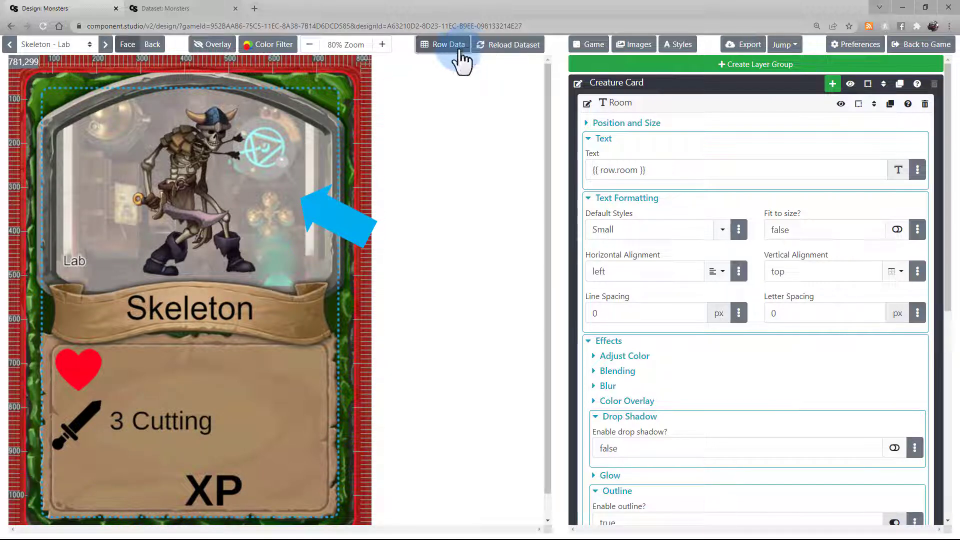
# Step: Show the Skeleton - Gate card and examine the render conditions of the Basement_Front, Gate Copy and Lab Copy layers in the Locations_front group
pyautogui.click(92, 43)
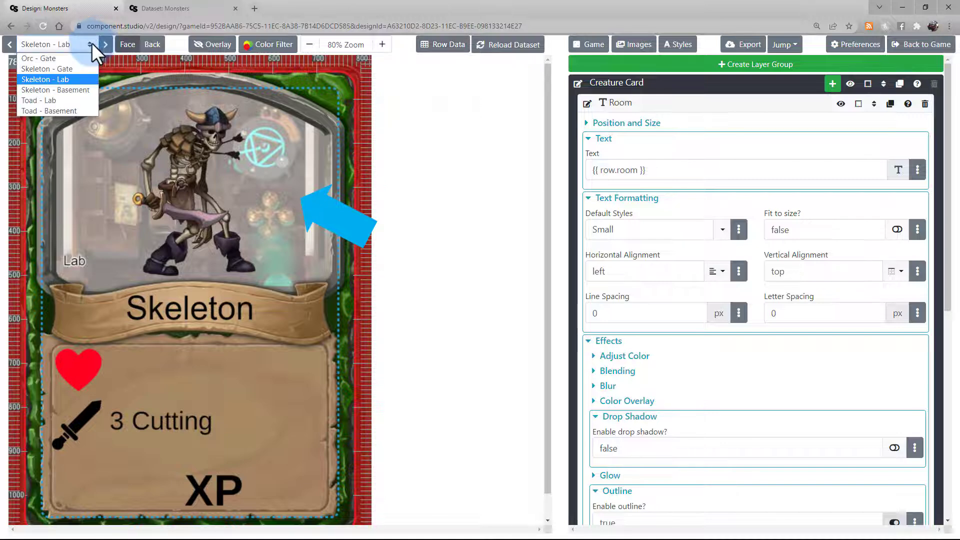
pyautogui.click(82, 64)
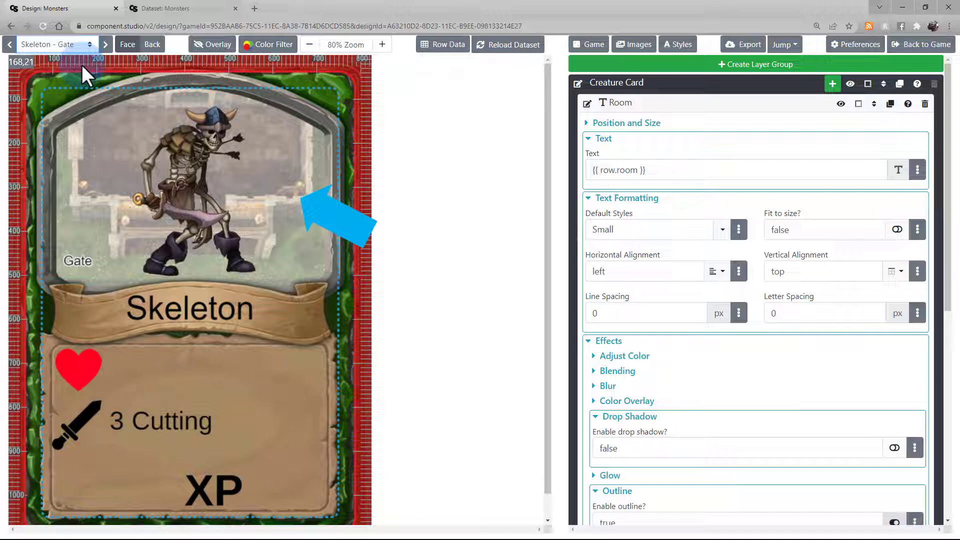
pyautogui.click(686, 123)
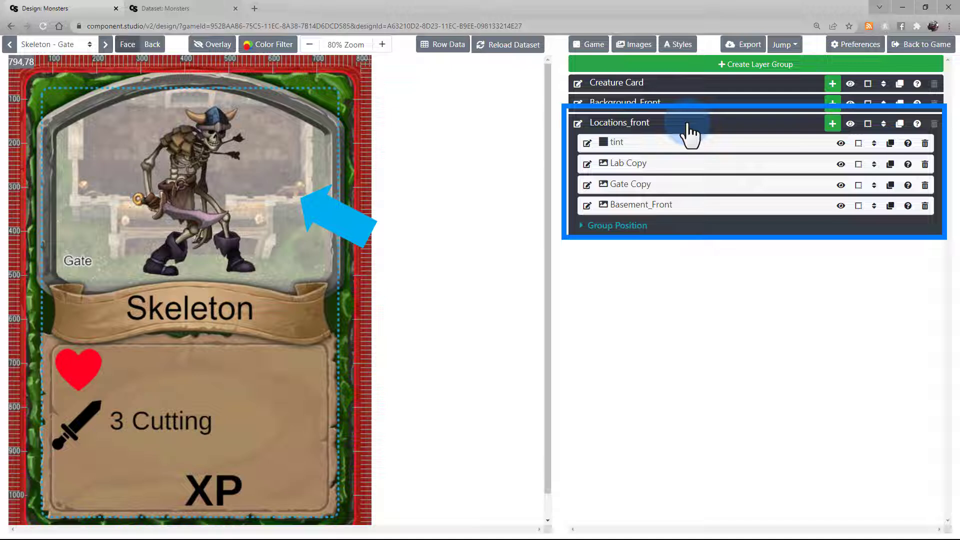
pyautogui.click(700, 206)
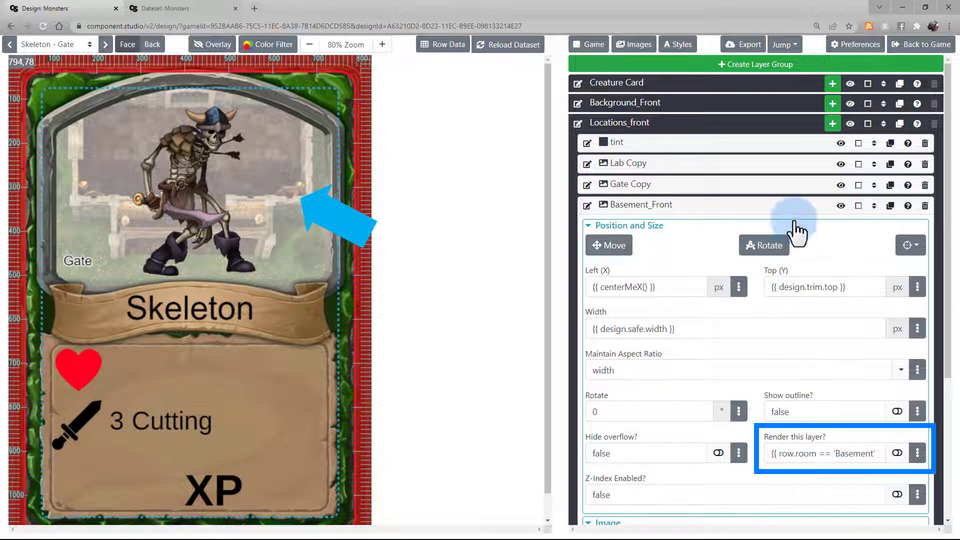
pyautogui.click(796, 201)
pyautogui.click(795, 186)
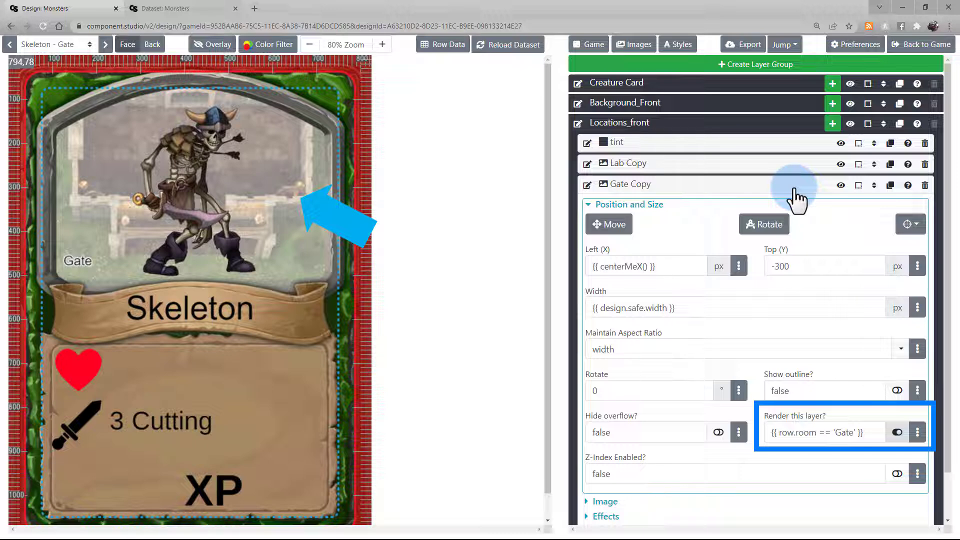
pyautogui.click(796, 190)
pyautogui.click(796, 167)
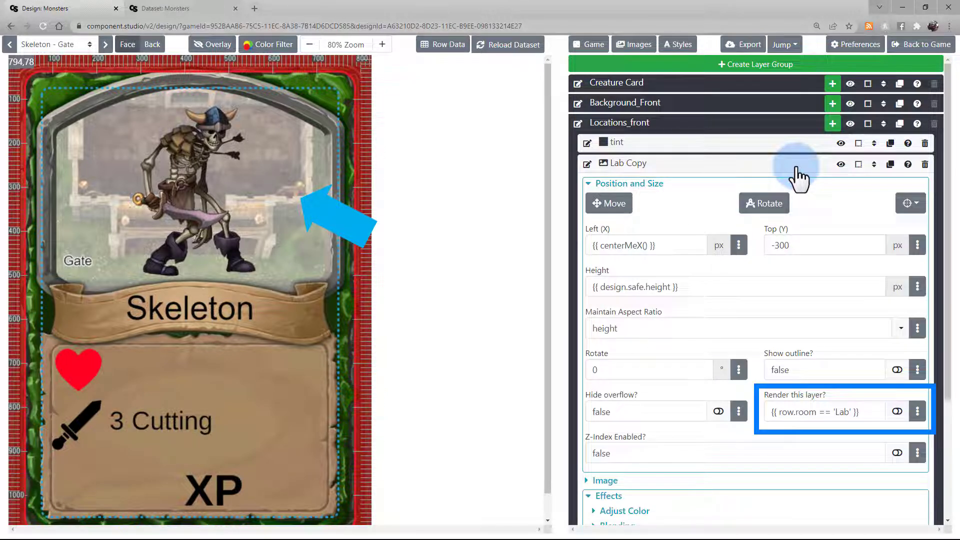
pyautogui.click(796, 170)
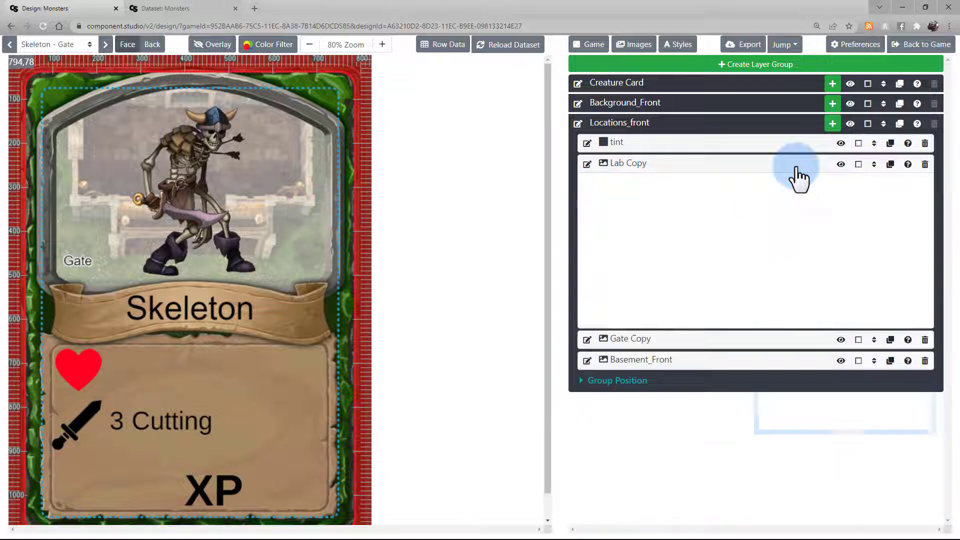
pyautogui.click(685, 164)
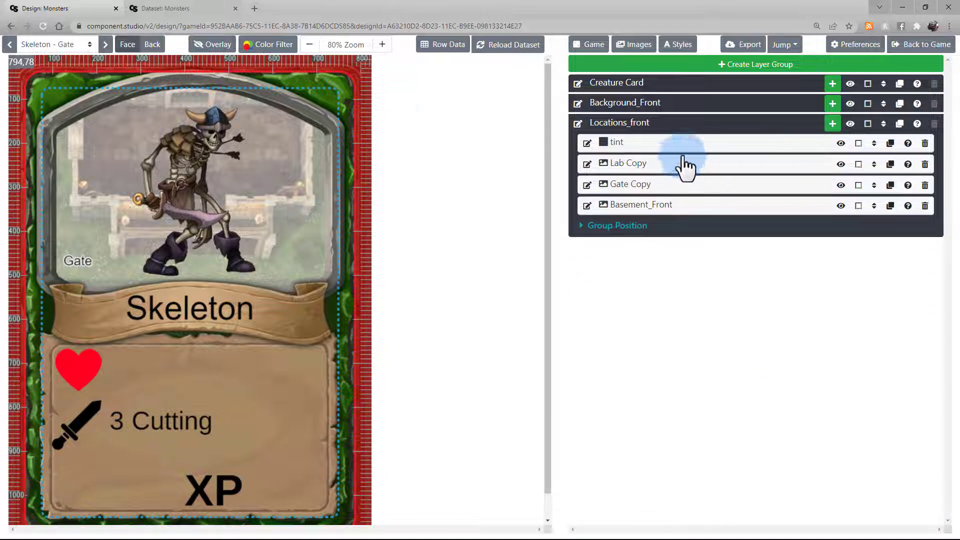
# Step: Preview the following cards one by one, from Skeleton - Lab through Skeleton - Basement to Toad - Lab
pyautogui.click(105, 44)
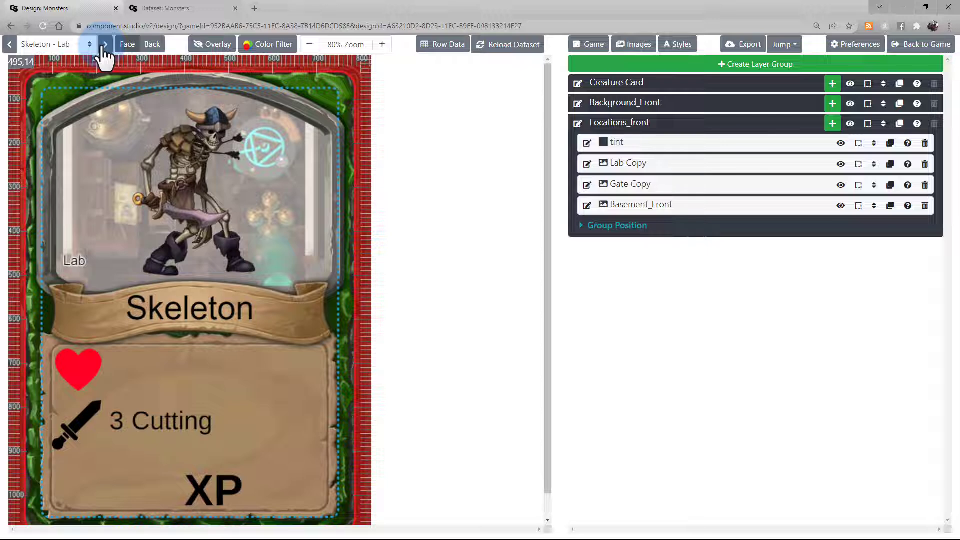
pyautogui.click(105, 44)
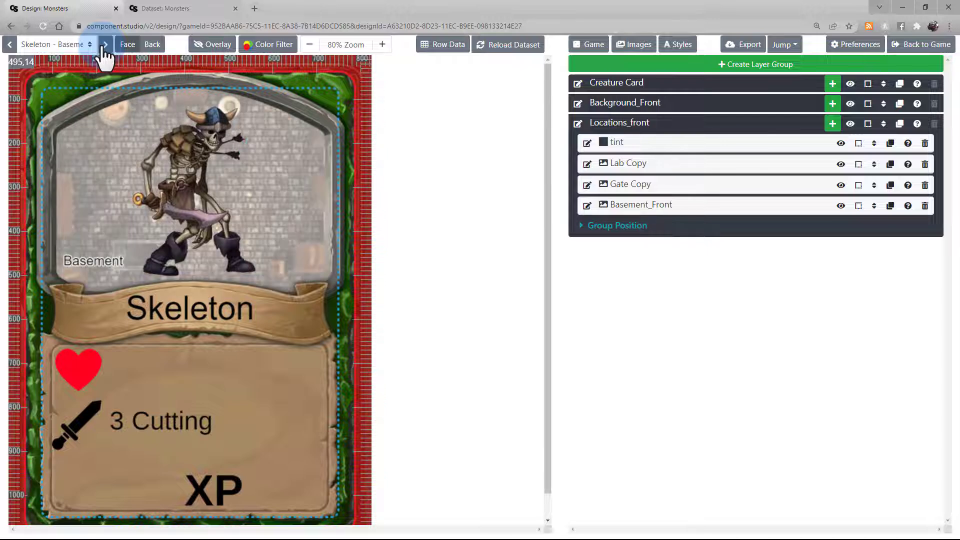
pyautogui.click(105, 44)
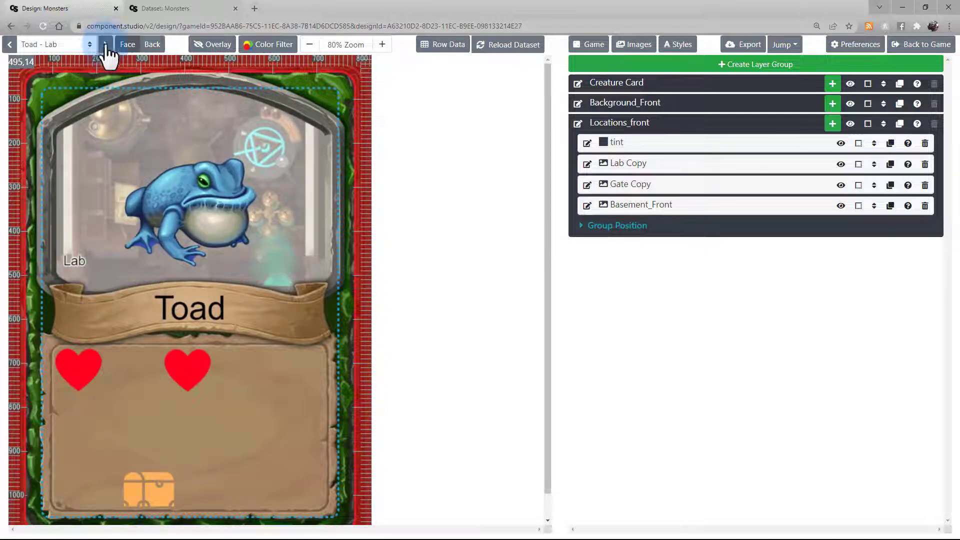
# Step: Compare the rows of the Monsters dataset with the list of enumerated cards in the Monsters design
pyautogui.click(208, 8)
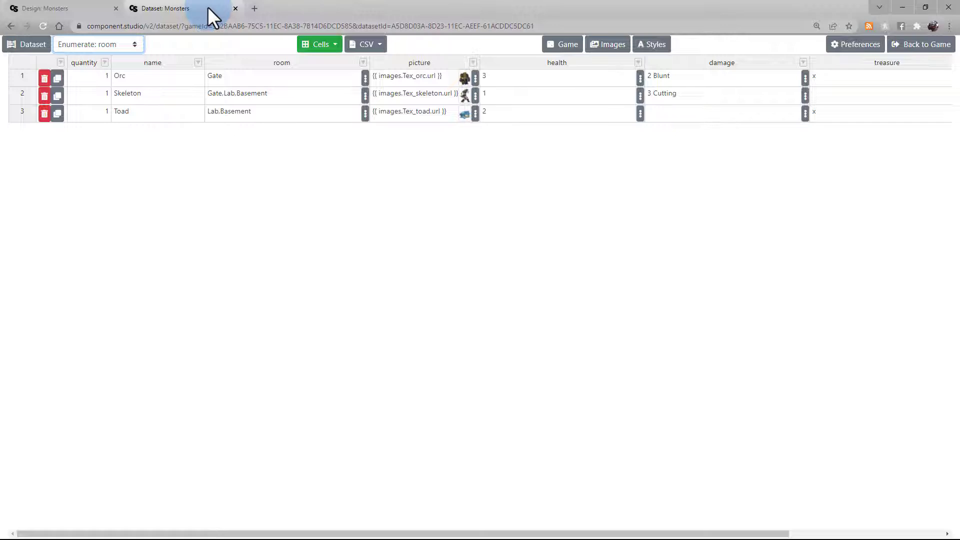
pyautogui.click(95, 5)
pyautogui.click(87, 44)
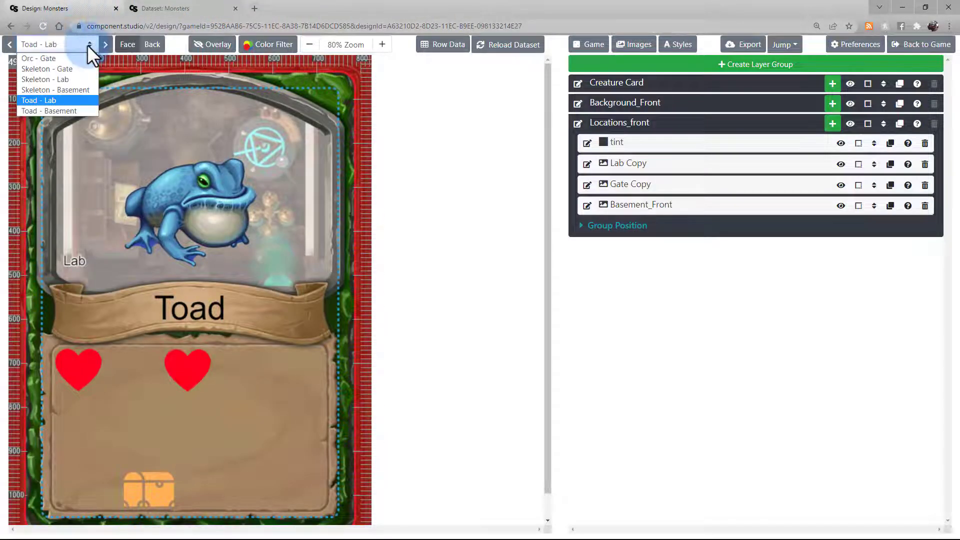
pyautogui.click(87, 44)
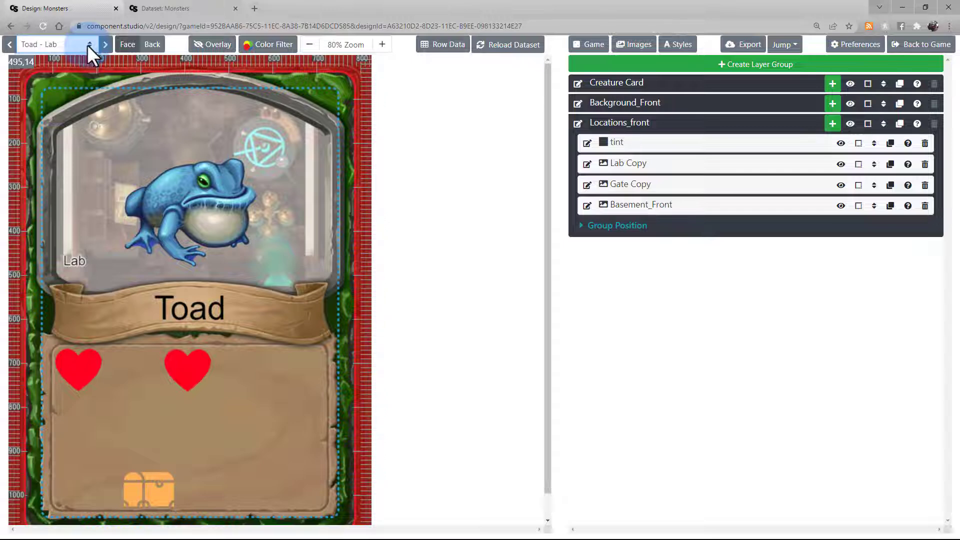
# Step: Step the card preview on to Toad - Basement and around to Skeleton - Gate
pyautogui.click(105, 45)
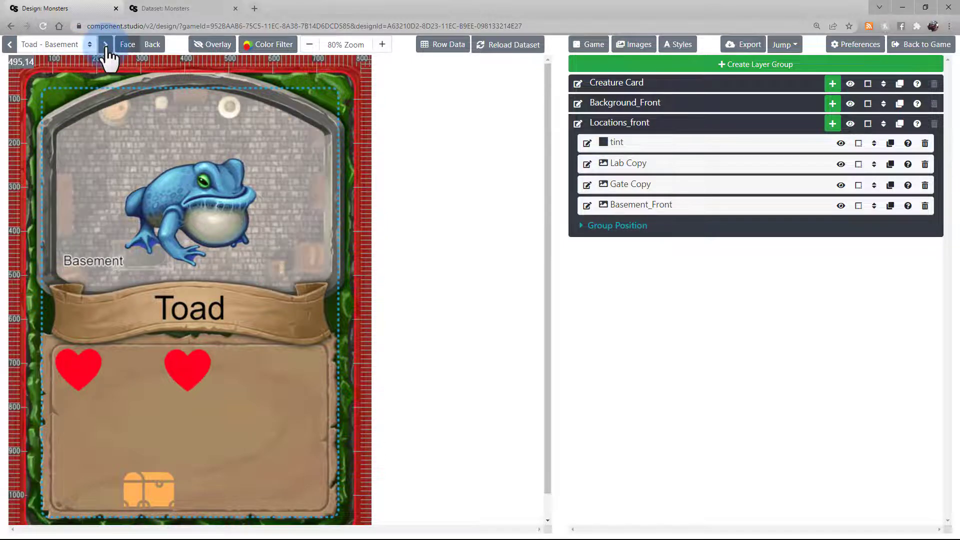
pyautogui.click(105, 45)
pyautogui.click(105, 45)
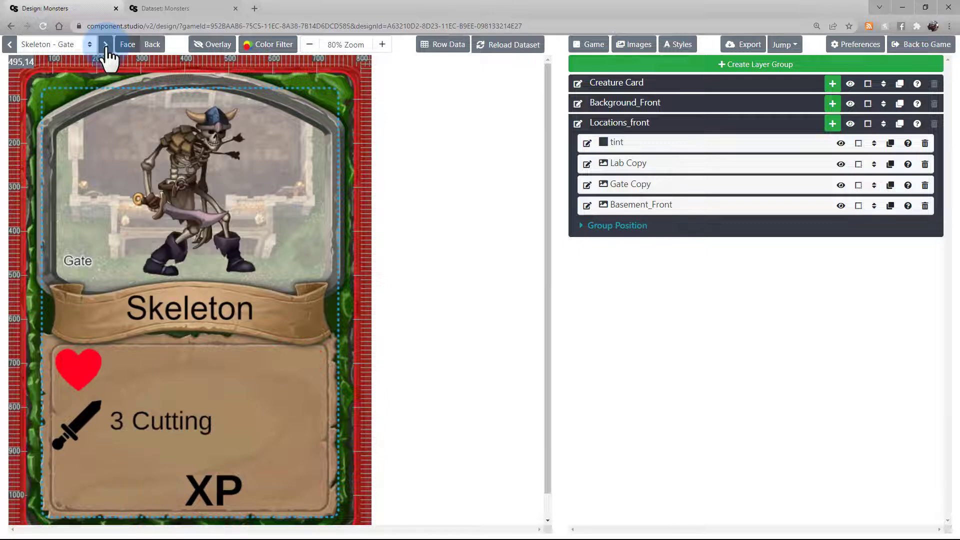